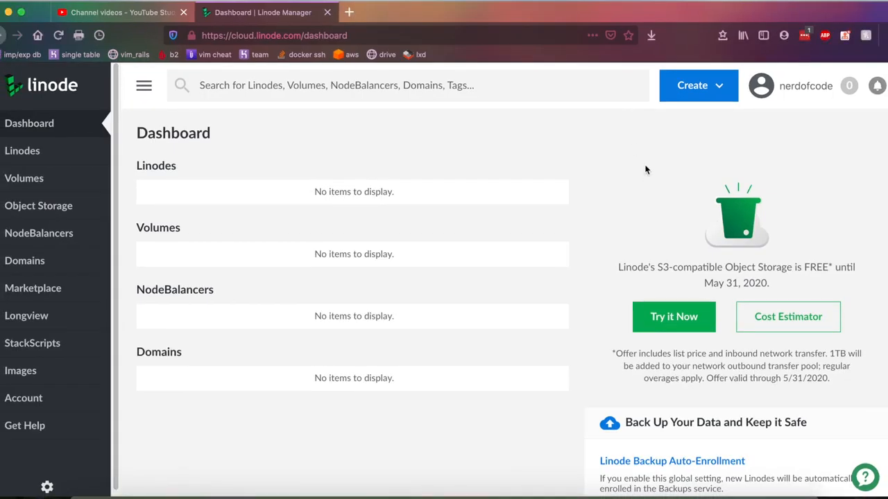
- Start a new Linode from the Create menu, opening the create page with Debian 10 preselected
left_click(686, 85)
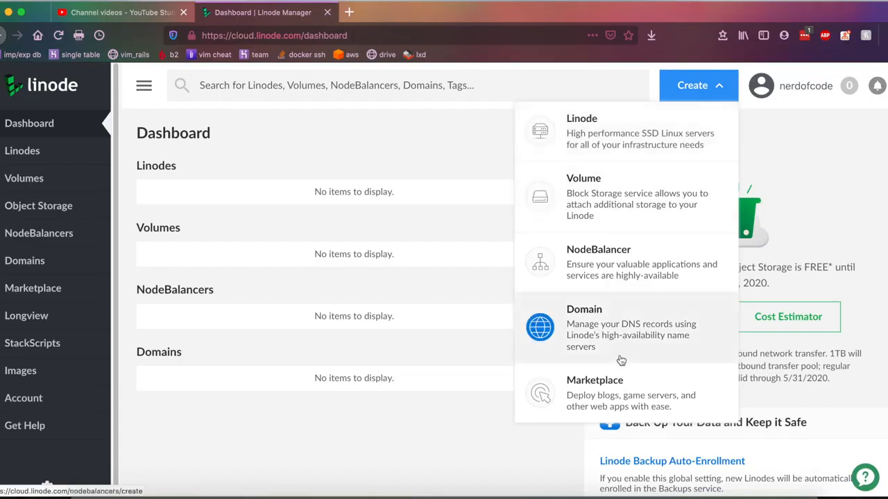
left_click(584, 124)
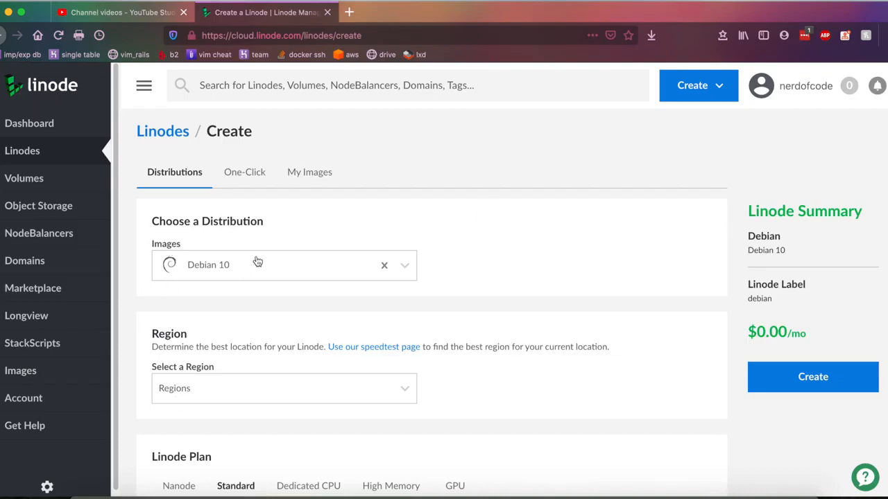
scroll(284, 236, "down", 3)
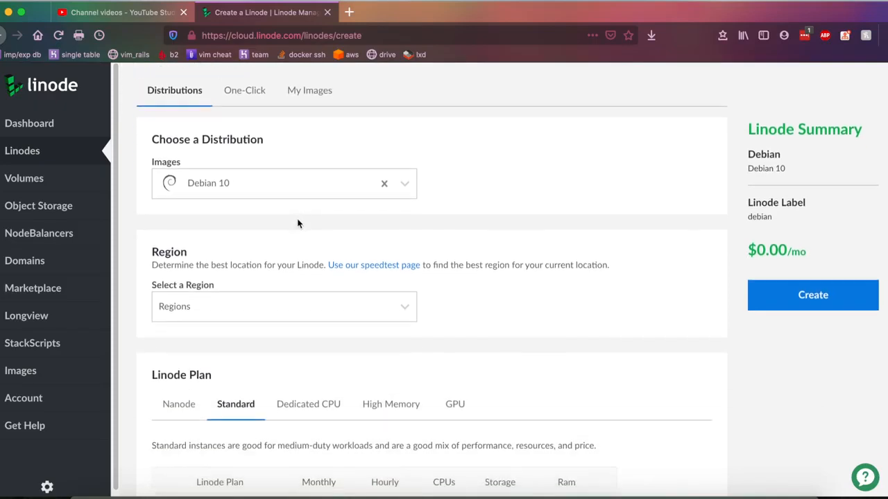
scroll(299, 221, "down", 1)
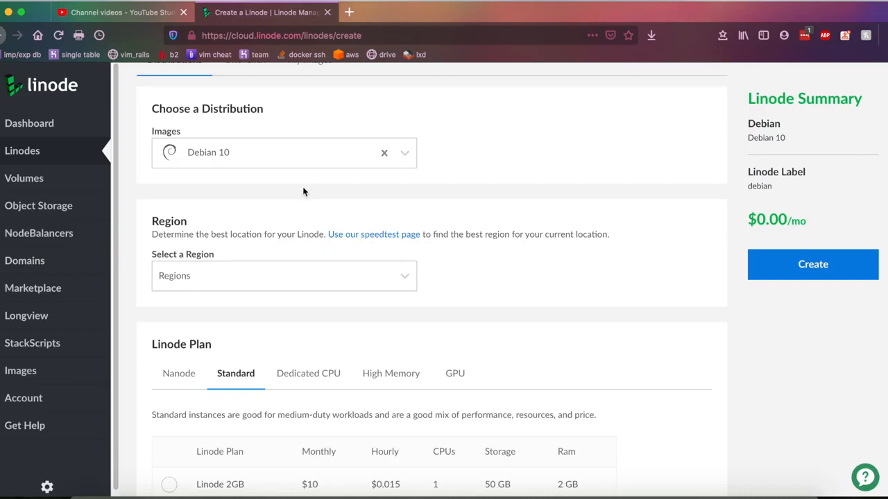
- Replace the Debian 10 image with Ubuntu 18.04 LTS from the Ubuntu group of the Images list
left_click(297, 157)
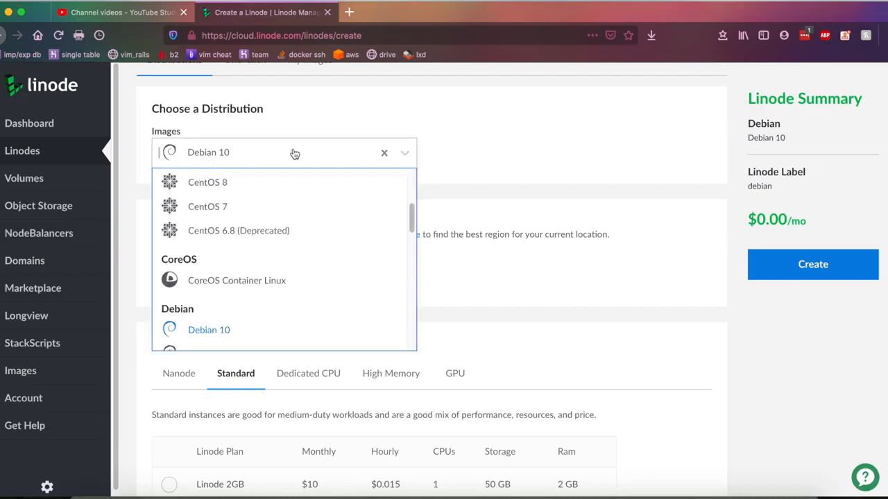
scroll(333, 198, "down", 3)
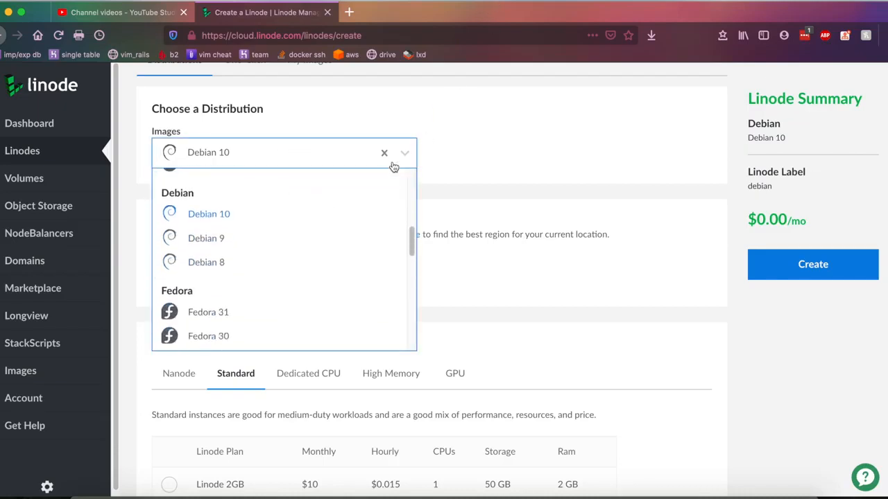
scroll(372, 215, "down", 5)
scroll(372, 214, "down", 4)
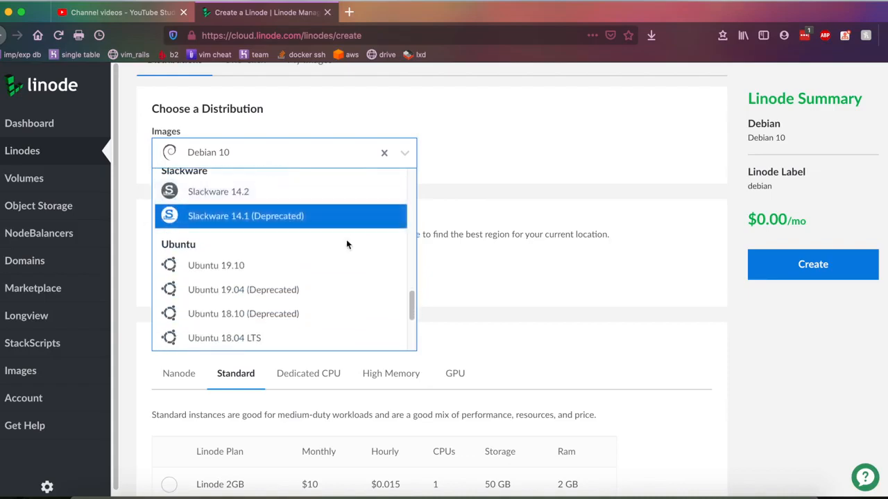
scroll(347, 240, "down", 4)
scroll(298, 221, "up", 3)
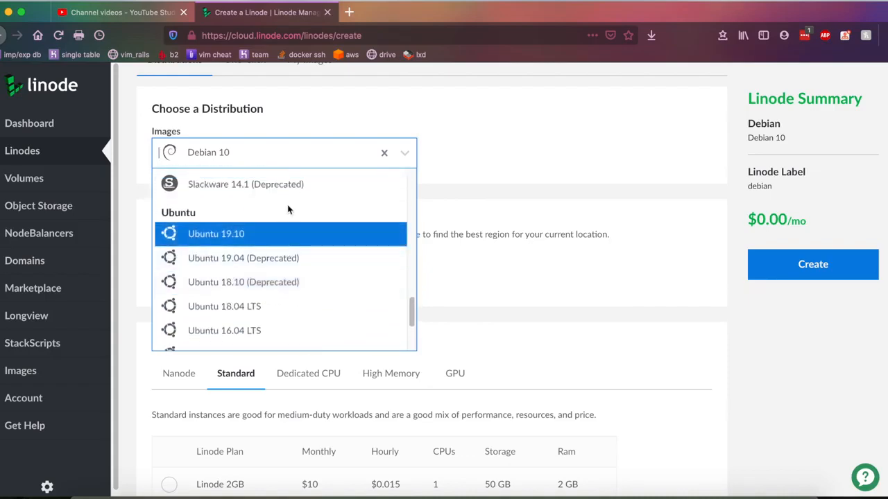
scroll(222, 277, "down", 1)
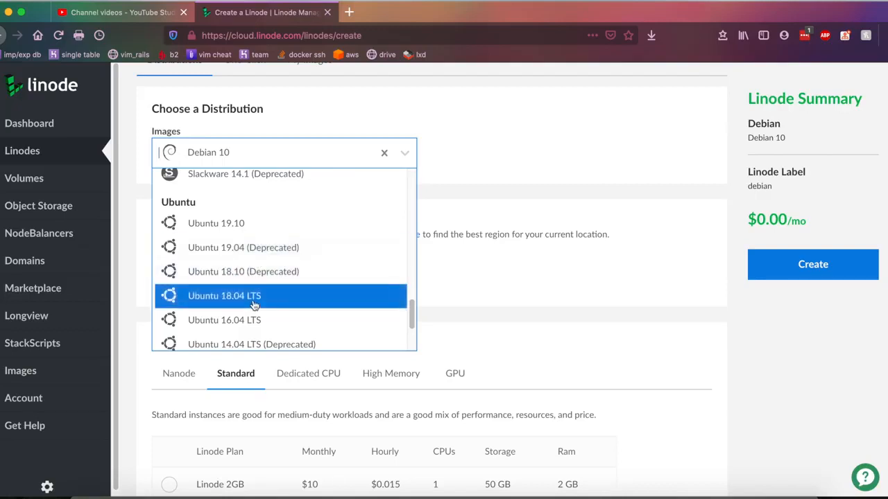
left_click(251, 297)
scroll(260, 313, "down", 4)
scroll(260, 313, "up", 2)
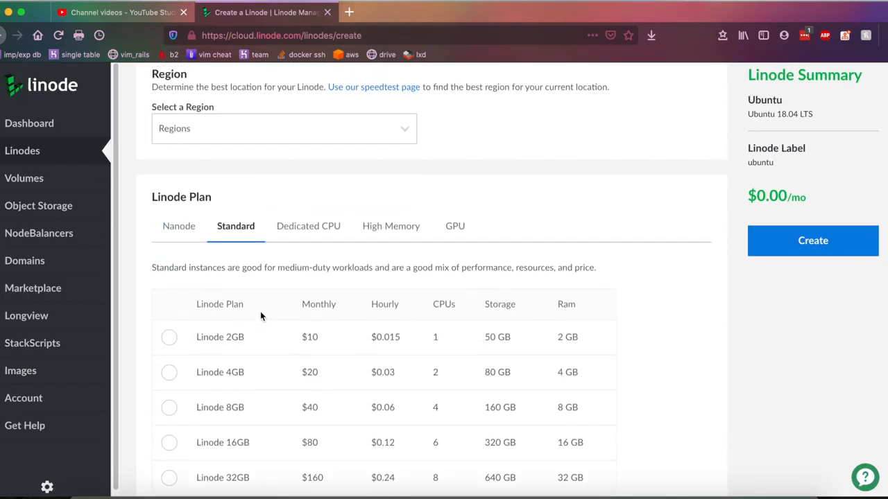
- Pick Newark, NJ as the region, so the label becomes 'ubuntu-us-east'
left_click(269, 180)
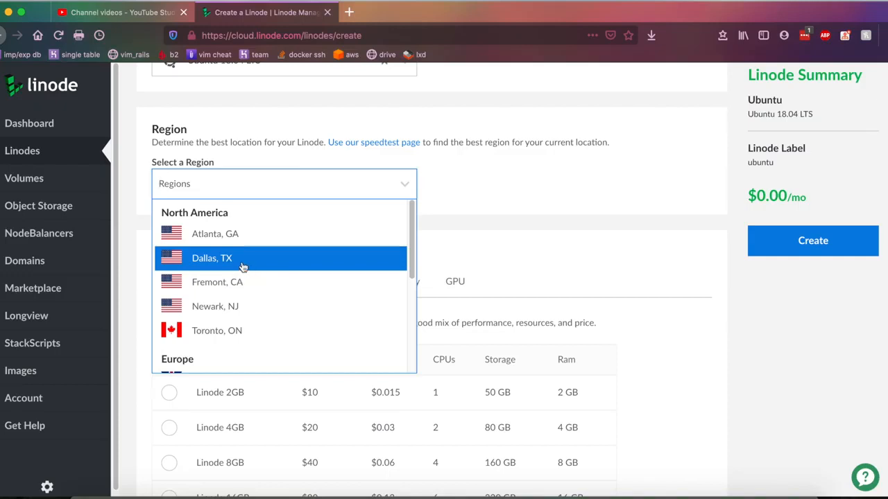
left_click(239, 311)
scroll(317, 301, "down", 2)
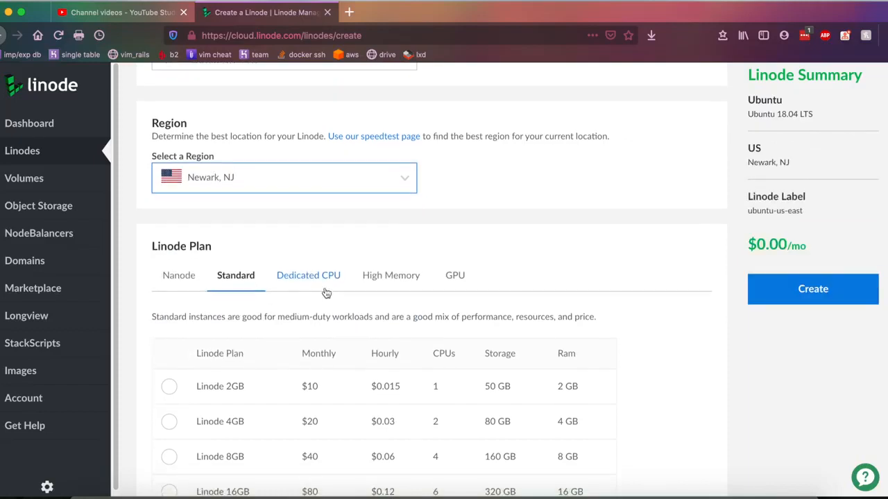
- Browse the Dedicated CPU, High Memory and GPU plan tabs, then return to the Nanode plans
scroll(329, 258, "down", 4)
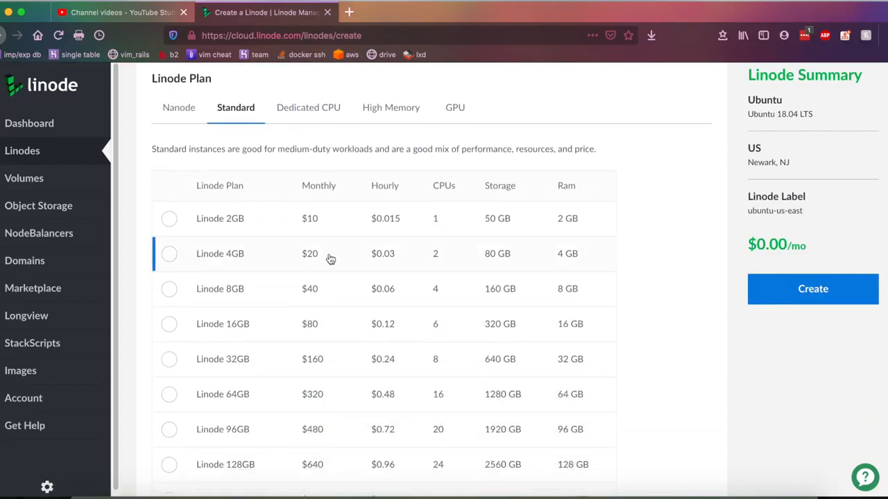
scroll(329, 262, "down", 2)
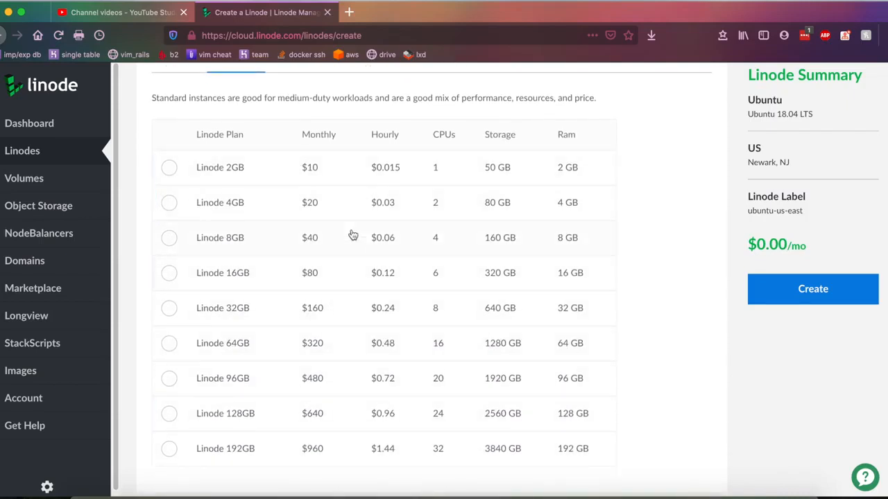
scroll(321, 144, "up", 1)
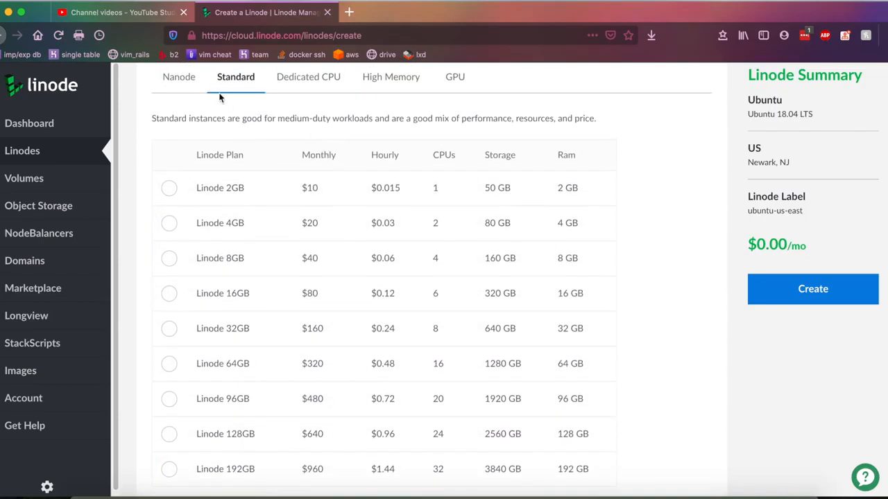
left_click(305, 77)
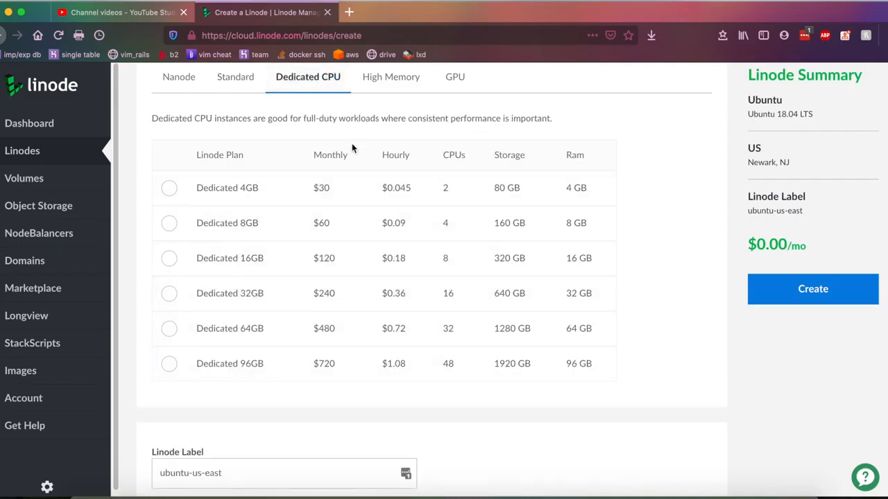
triple_click(350, 121)
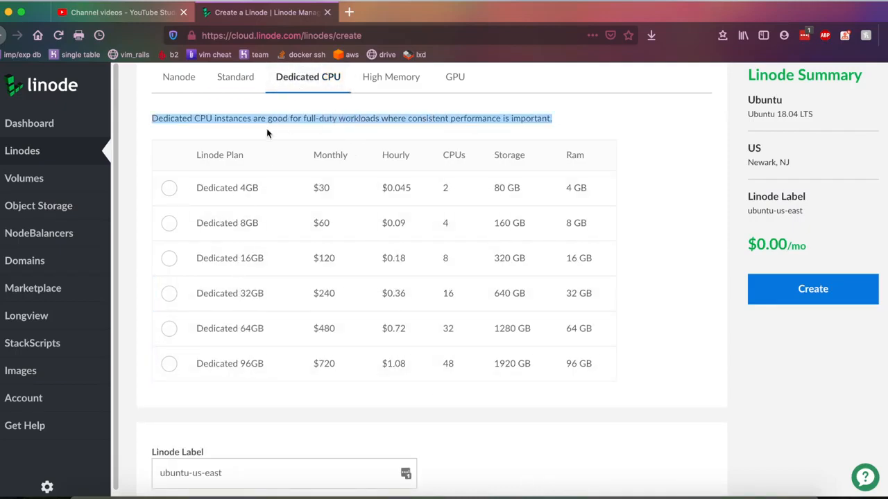
left_click(365, 86)
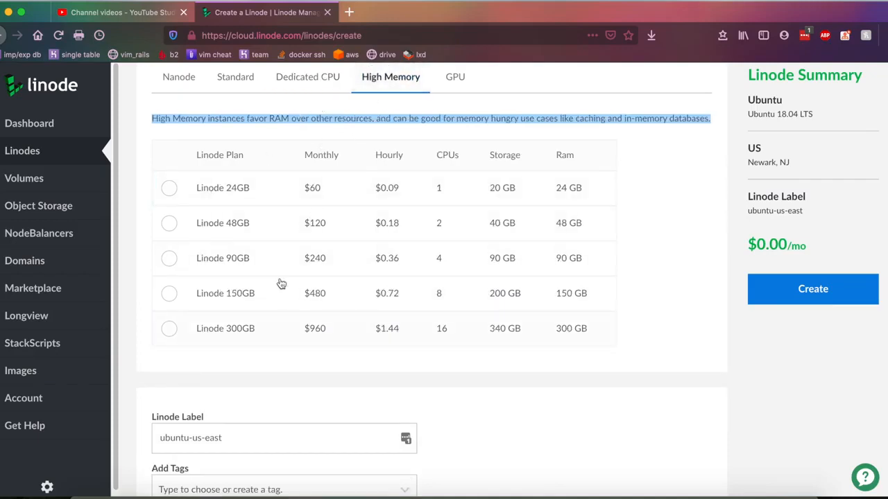
double_click(331, 124)
left_click(455, 78)
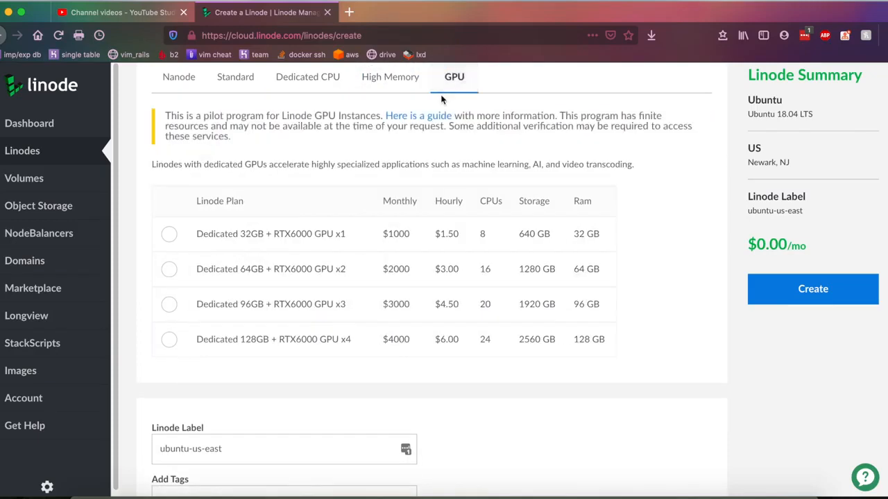
double_click(379, 172)
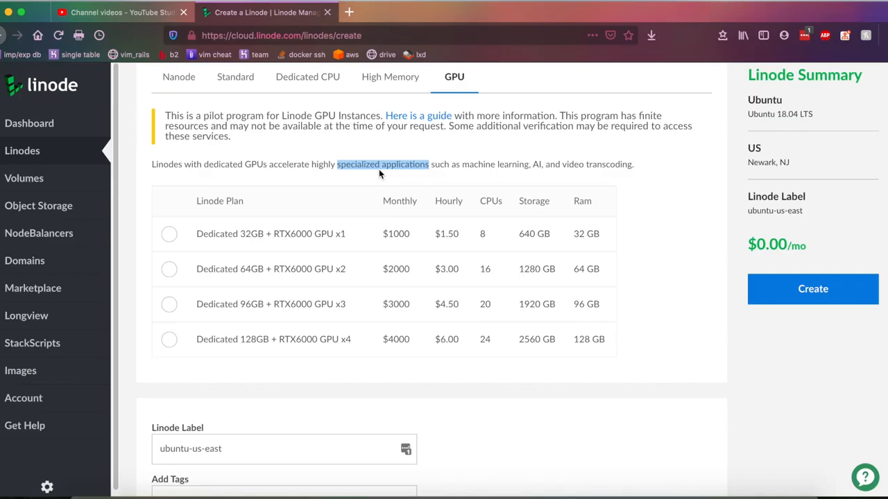
left_click(180, 78)
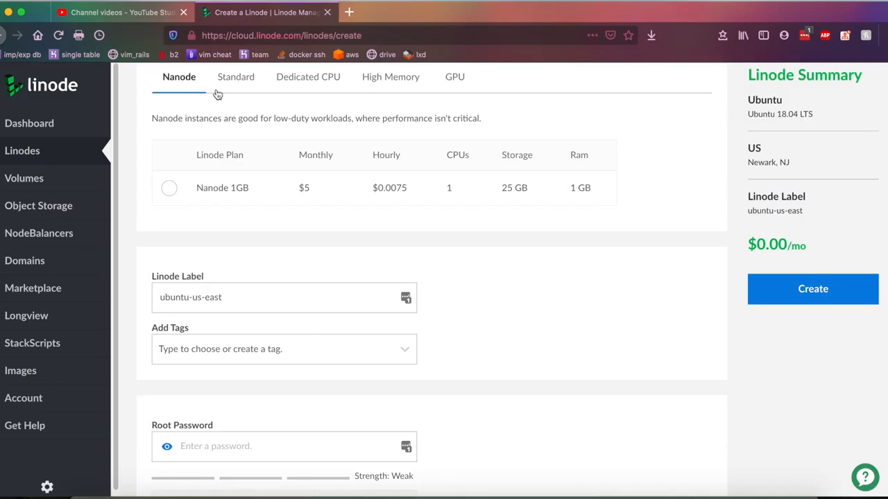
- Select the Nanode 1GB plan at $5 per month and check its price
left_click(229, 188)
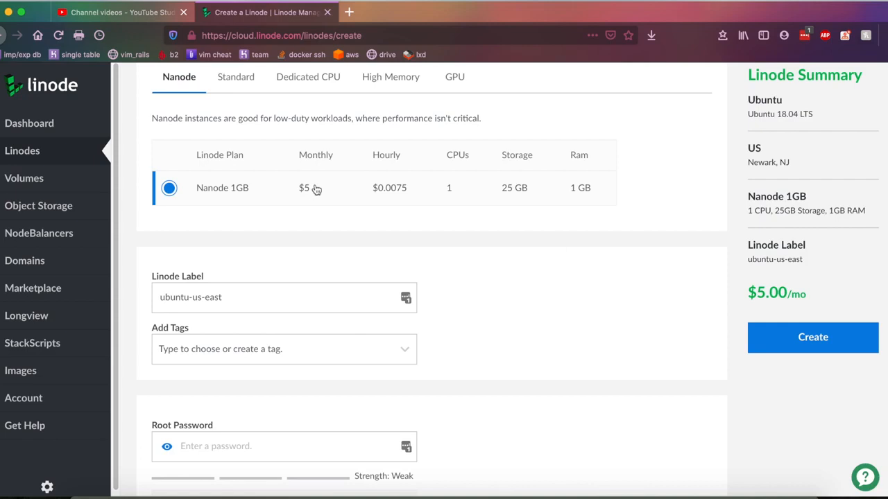
left_click_drag(302, 190, 311, 190)
left_click(413, 194)
left_click(163, 87)
left_click(172, 90)
left_click(196, 83)
double_click(336, 206)
left_click(337, 206)
left_click(452, 78)
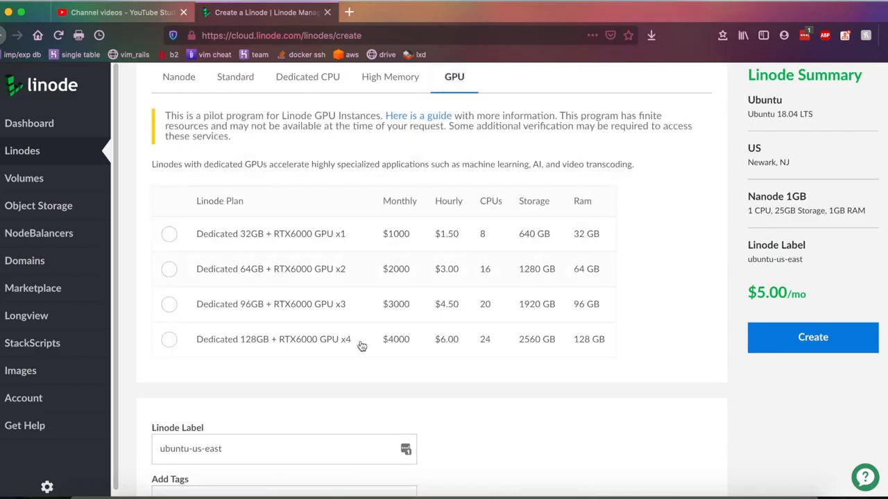
left_click(195, 82)
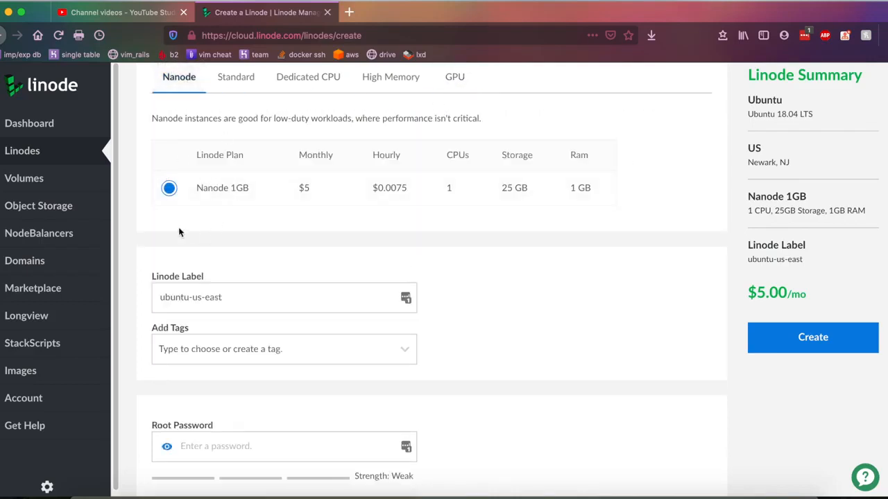
scroll(179, 227, "down", 4)
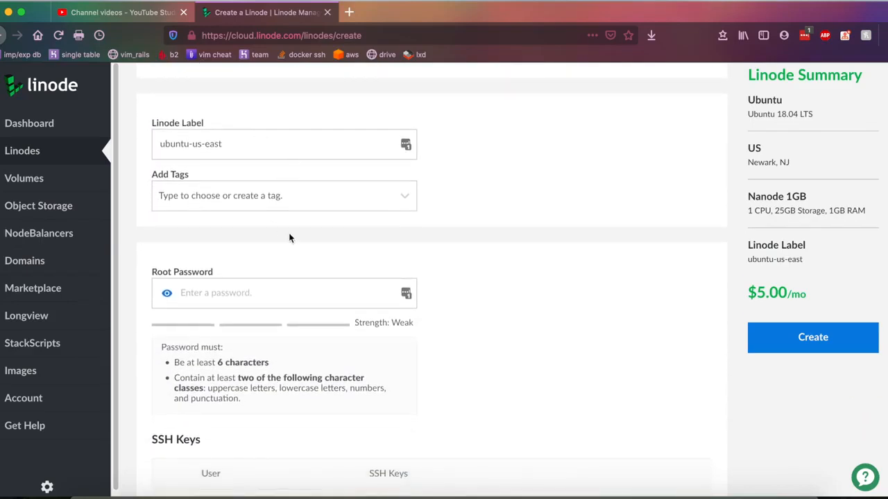
- Rename the Linode label to 'server-1' and add no tags
scroll(347, 311, "down", 1)
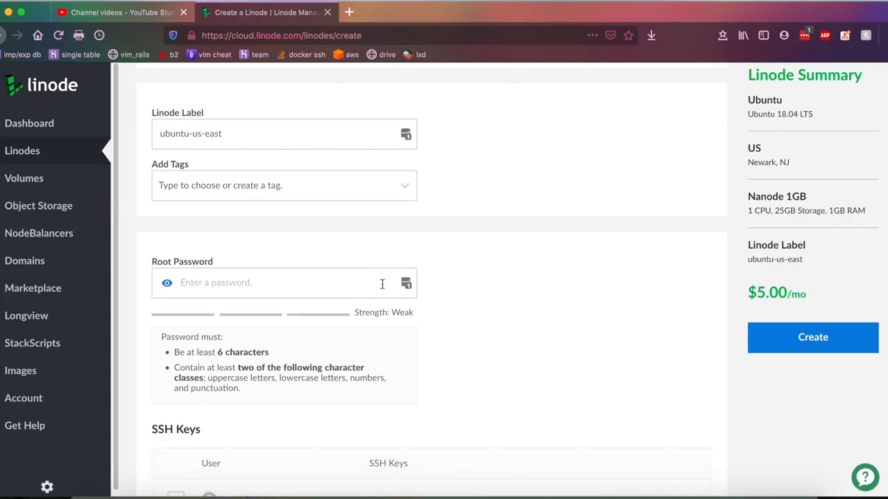
triple_click(276, 134)
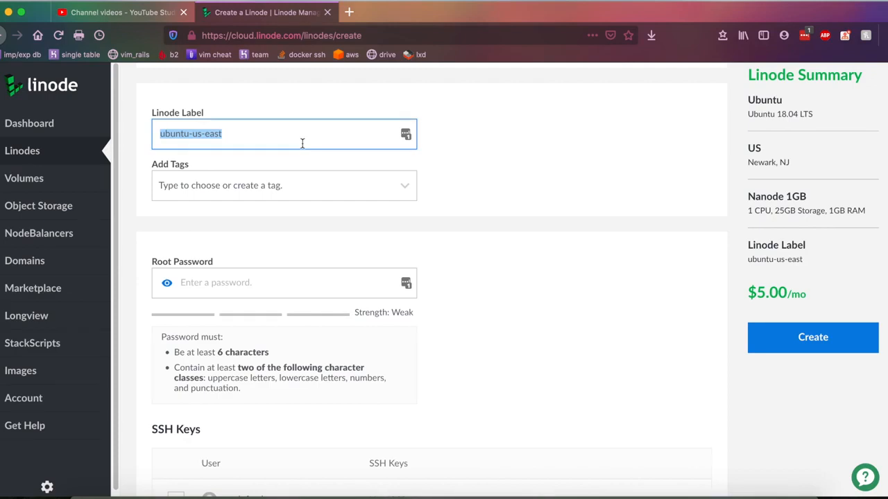
scroll(305, 139, "down", 5)
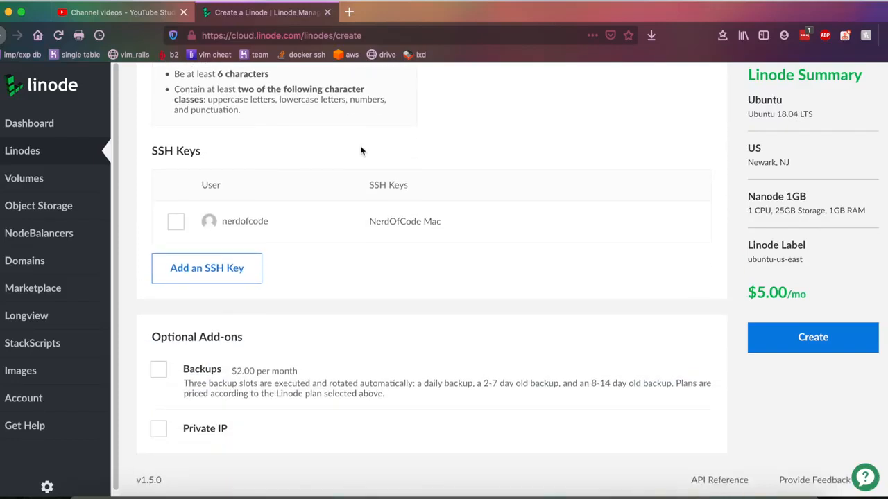
scroll(360, 148, "up", 5)
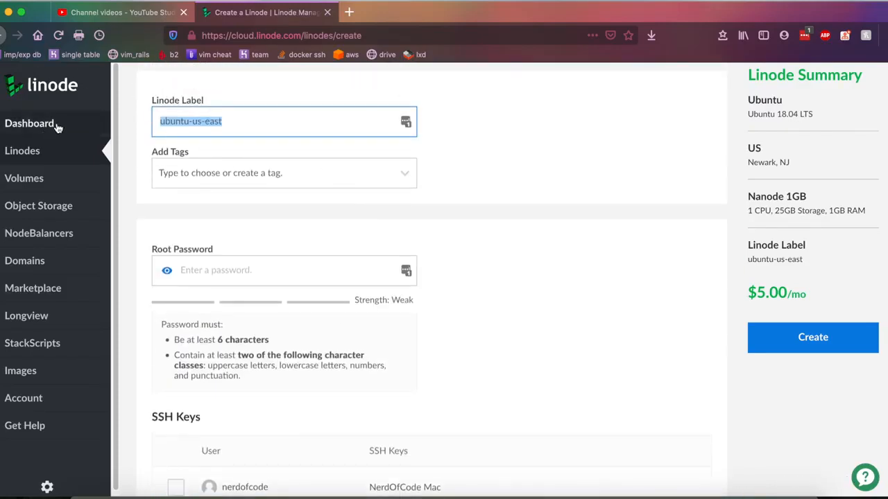
triple_click(218, 131)
type("server-1")
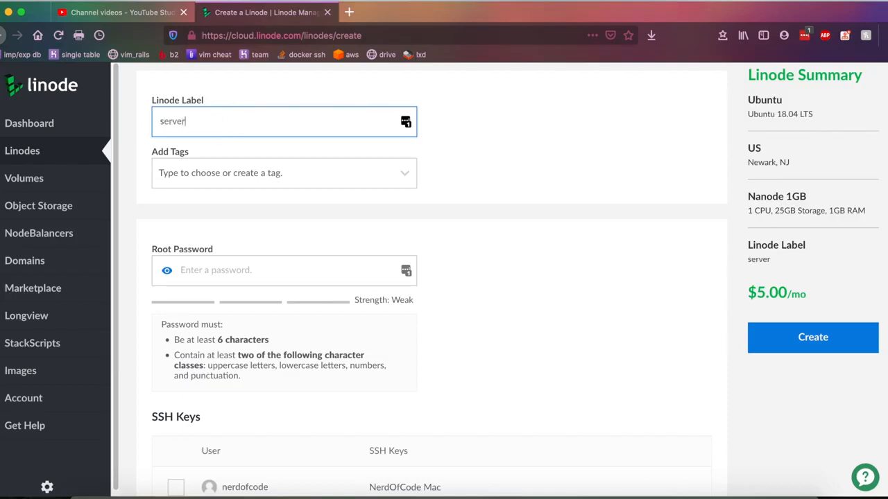
left_click(256, 174)
left_click(470, 157)
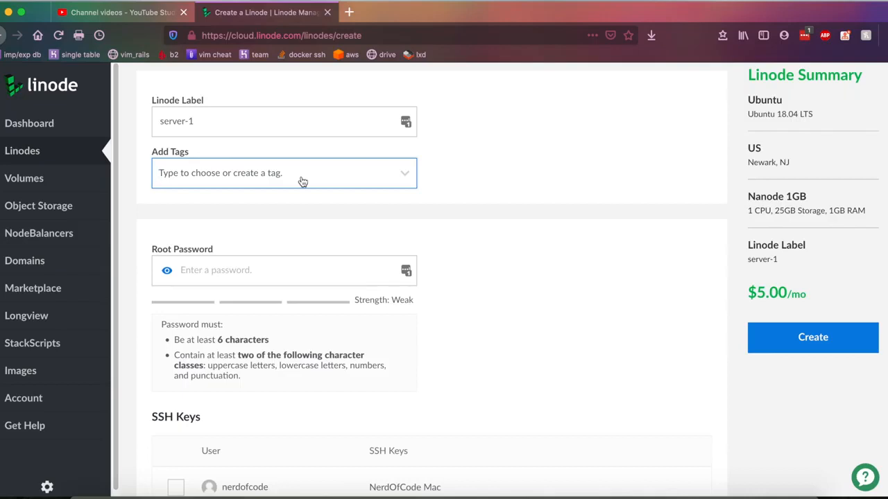
- Paste a root password rated Good and attach the saved SSH key
scroll(302, 182, "down", 3)
left_click(236, 141)
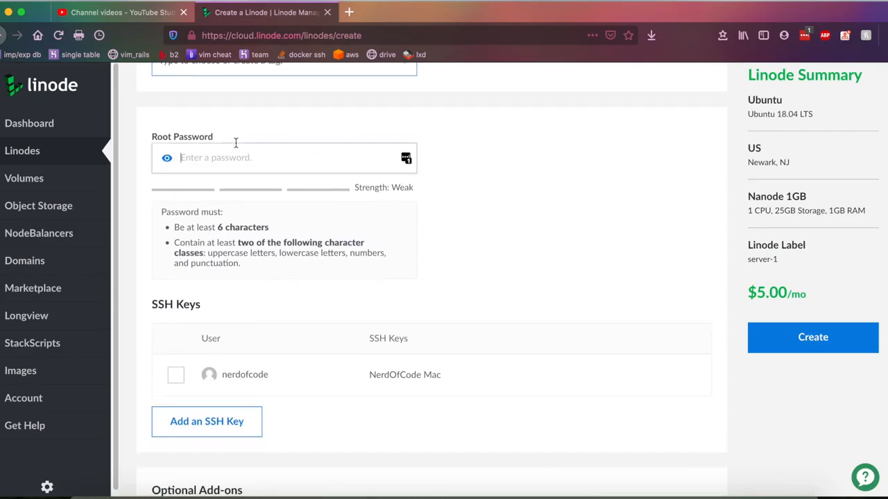
left_click(472, 193)
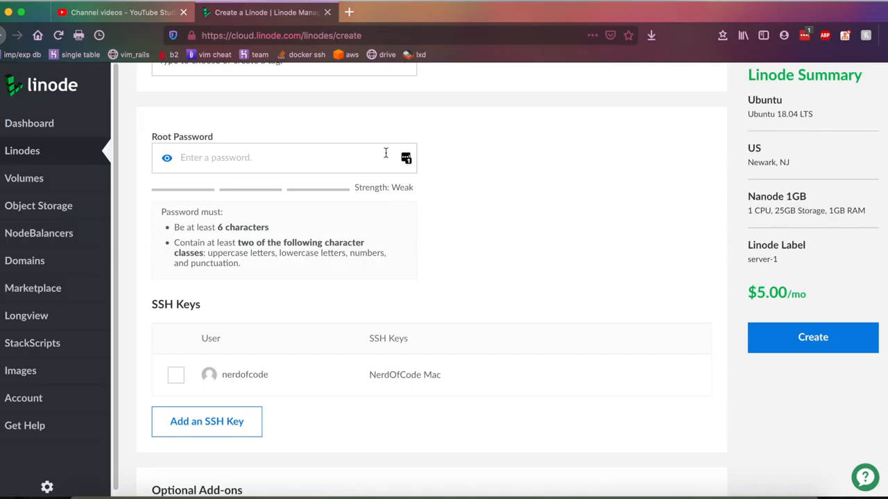
left_click(175, 374)
left_click(287, 170)
key("super+v")
left_click(275, 174)
double_click(274, 171)
left_click(497, 149)
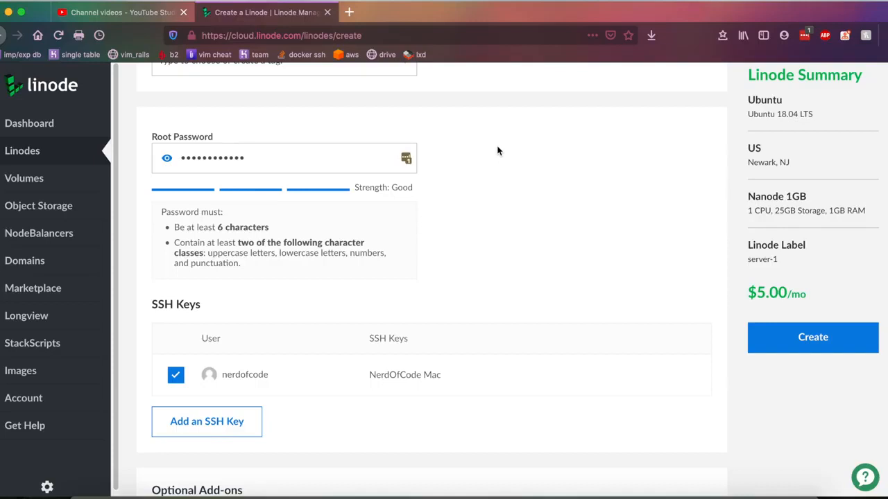
triple_click(197, 136)
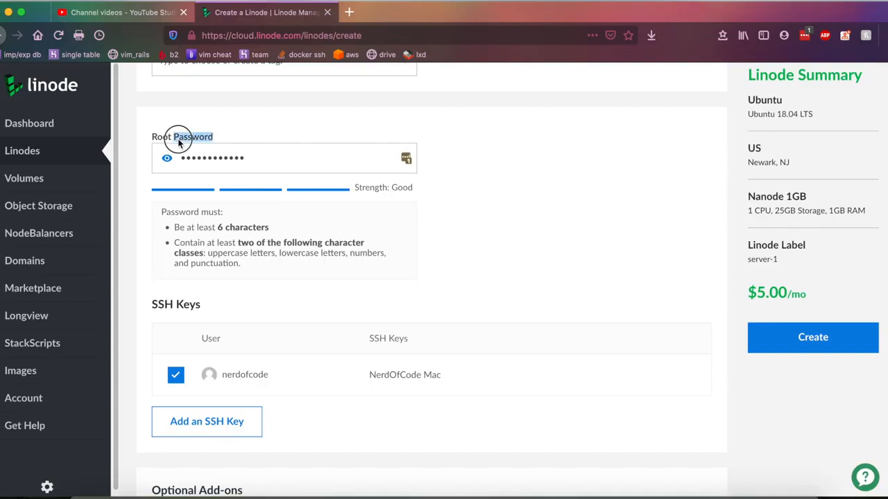
left_click(551, 287)
- Tick the Private IP add-on under Optional Add-ons and leave Backups unticked
scroll(534, 294, "down", 3)
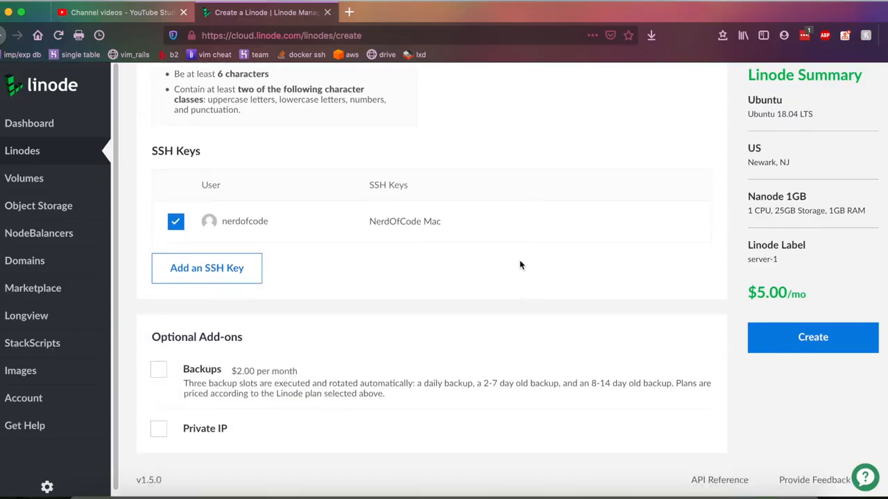
triple_click(172, 340)
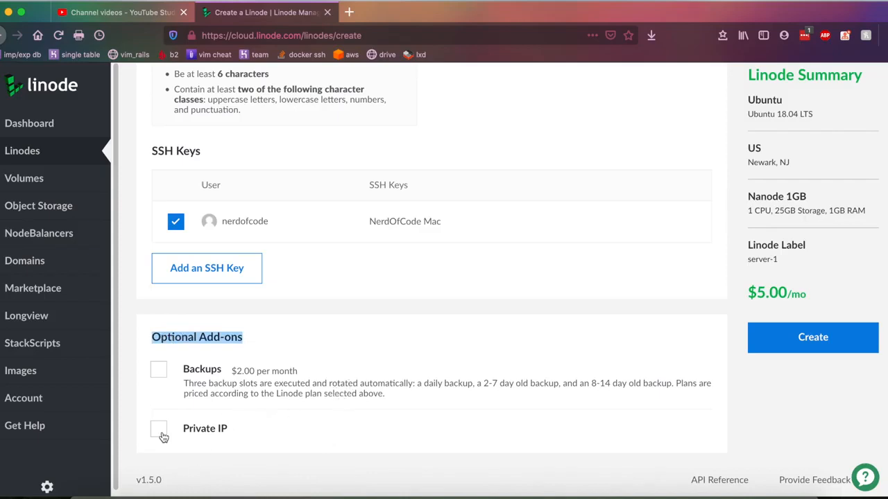
left_click(282, 477)
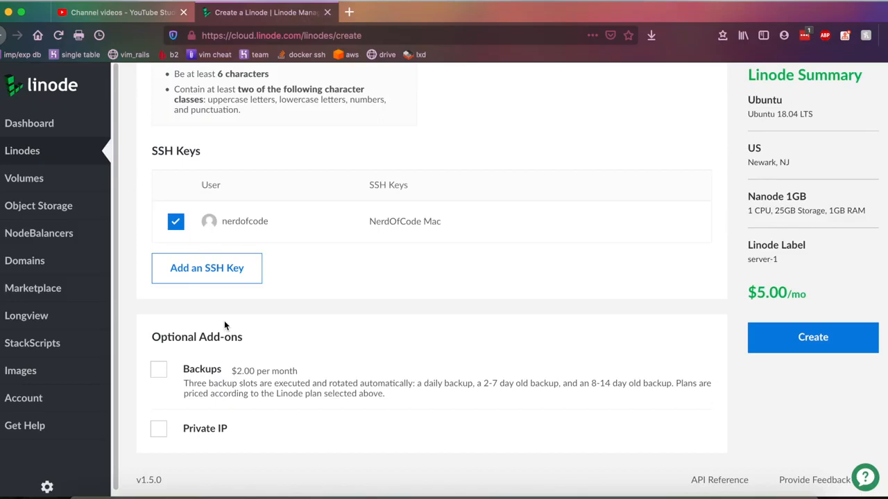
left_click(198, 427)
- Check the Linode Summary's Ubuntu 18.04 LTS image and US Newark, NJ region
scroll(489, 361, "up", 4)
scroll(489, 361, "up", 1)
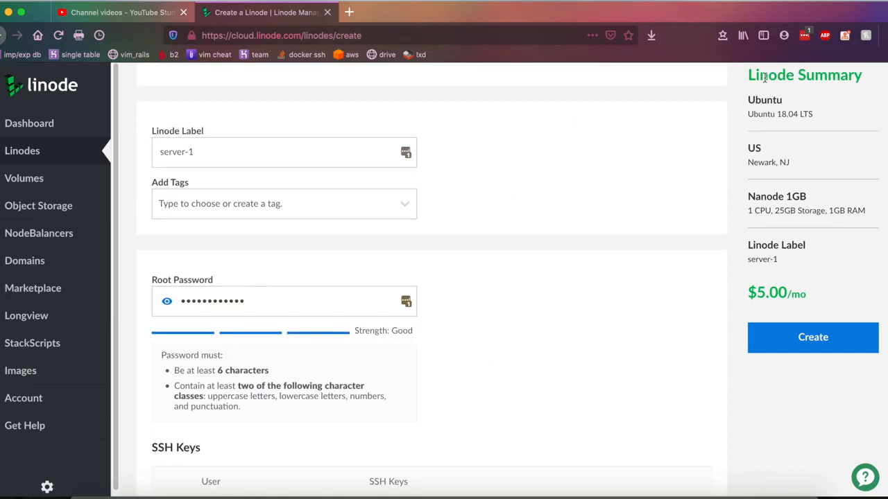
triple_click(885, 66)
left_click(884, 69)
double_click(763, 99)
left_click_drag(754, 100, 816, 114)
left_click(763, 113)
left_click_drag(744, 144, 817, 167)
left_click(769, 176)
- Confirm the Nanode 1GB plan, server-1 label and $5.00/mo price, then create the Linode
left_click_drag(749, 192, 867, 212)
left_click(737, 241)
left_click_drag(737, 241, 828, 260)
left_click(766, 264)
left_click_drag(758, 304, 707, 303)
left_click(779, 303)
left_click(799, 325)
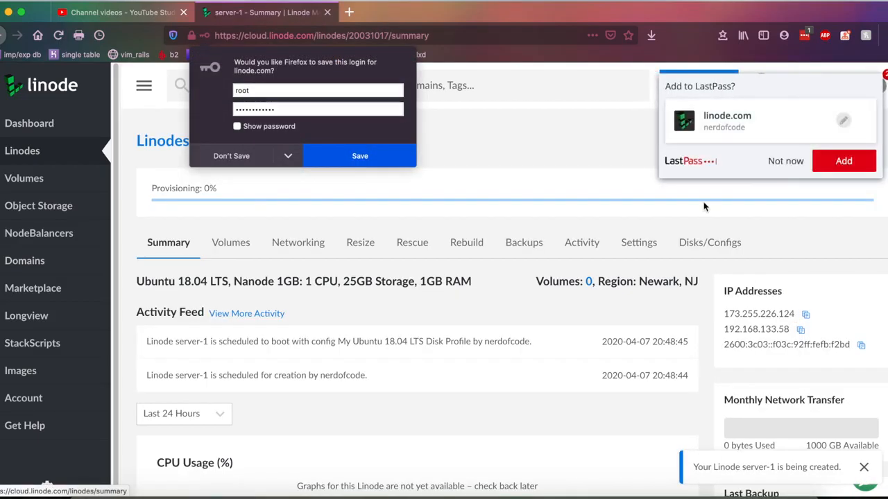
- Dismiss the password-saving prompts and look over server-1's empty graph cards
left_click(789, 165)
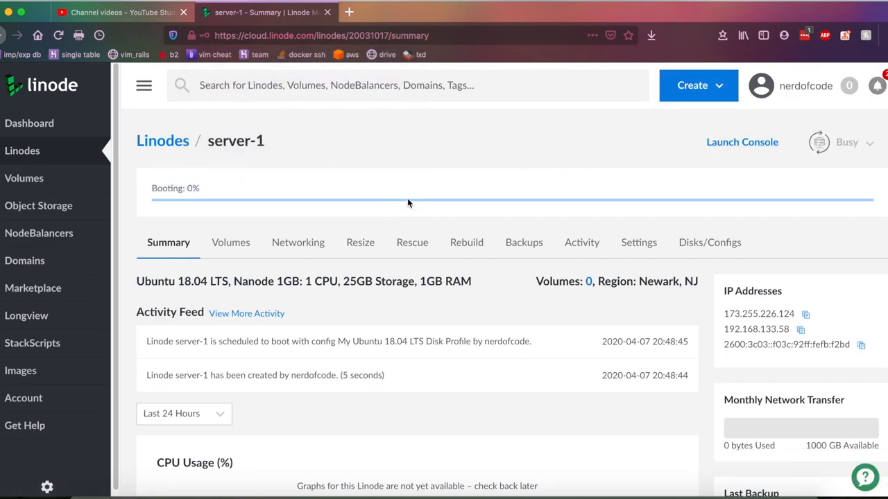
scroll(485, 388, "down", 5)
right_click(493, 407)
left_click(538, 421)
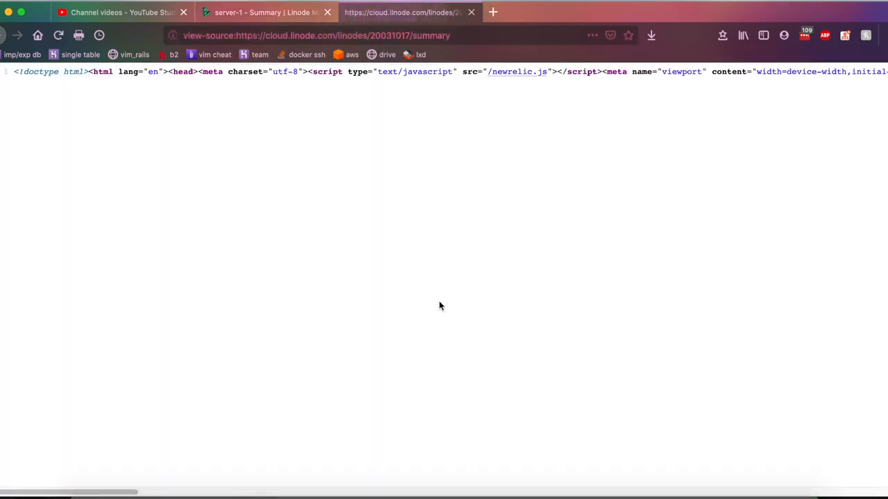
middle_click(367, 13)
scroll(466, 201, "down", 4)
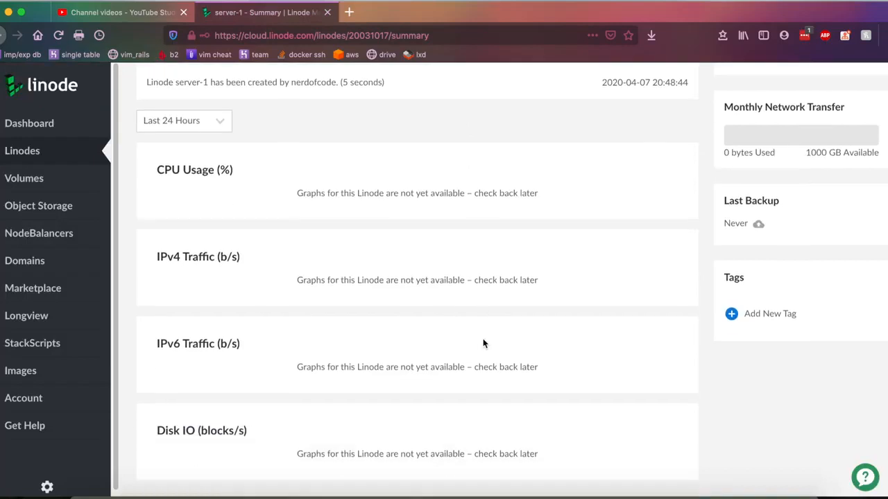
left_click_drag(327, 113, 503, 424)
left_click(503, 419)
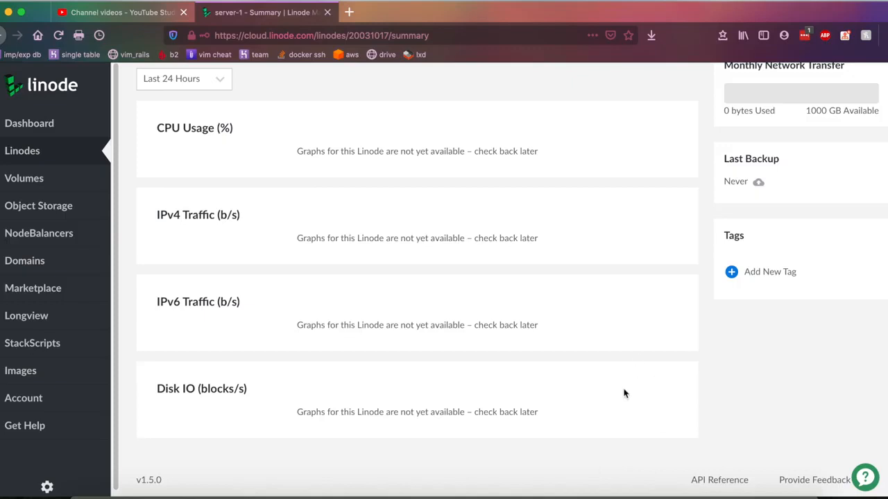
- Check the Monthly Network Transfer panel, showing 0 bytes, while server-1 boots to Running
scroll(576, 359, "up", 7)
scroll(677, 388, "down", 1)
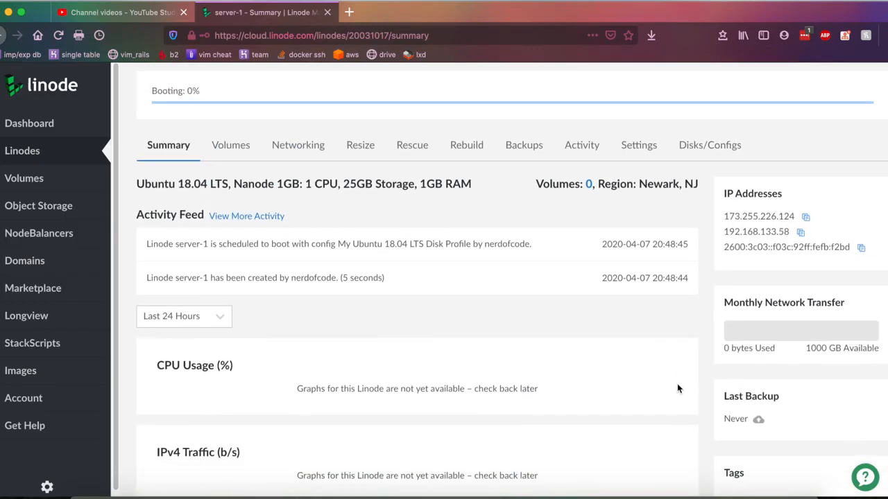
scroll(677, 388, "down", 3)
left_click_drag(721, 218, 814, 249)
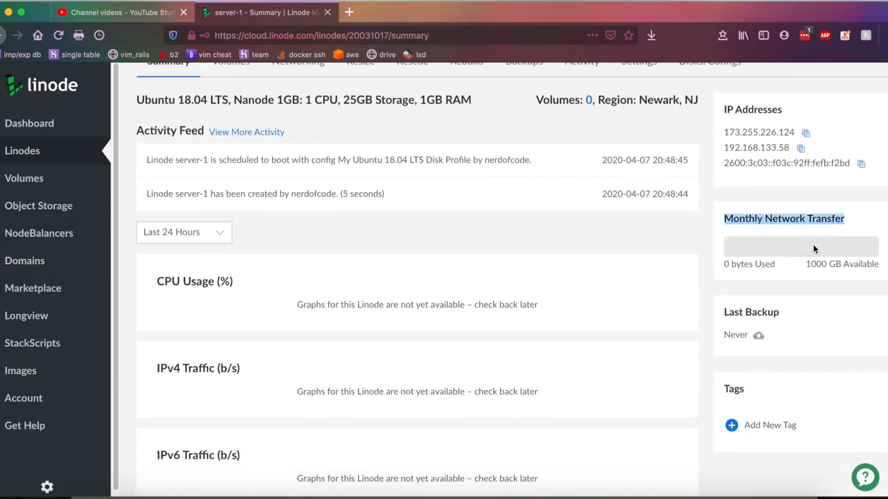
left_click(814, 249)
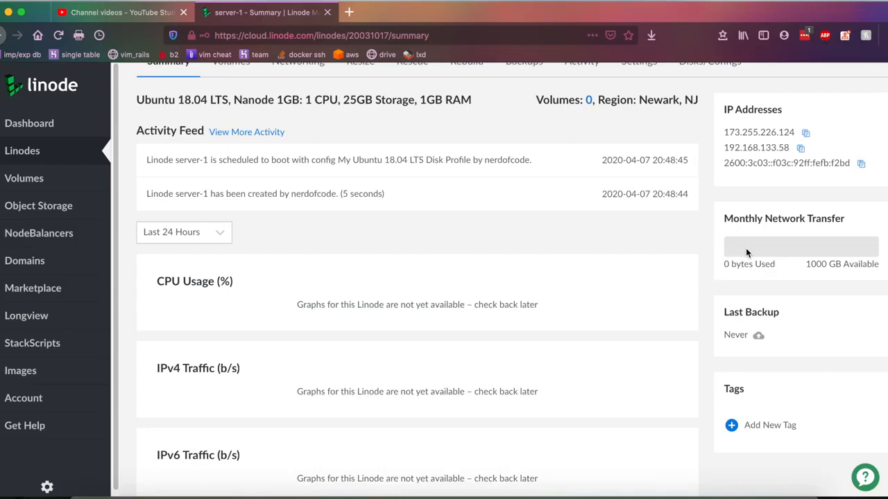
left_click_drag(734, 226, 759, 220)
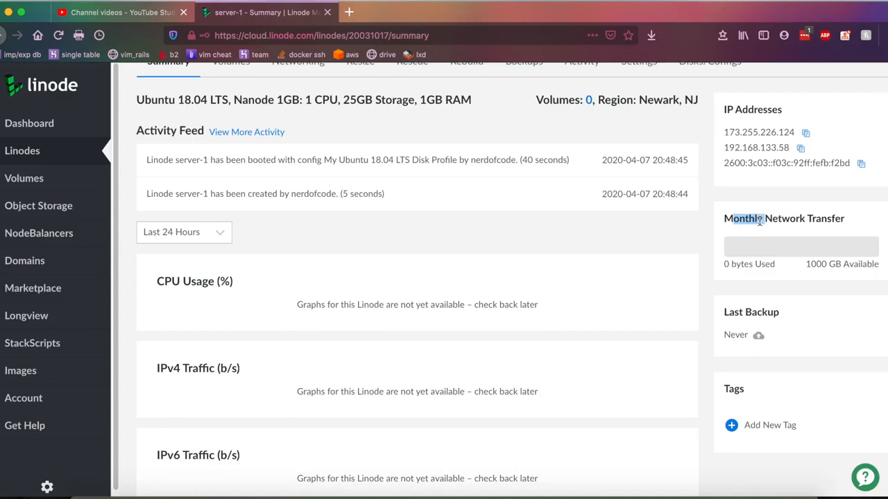
scroll(624, 194, "up", 4)
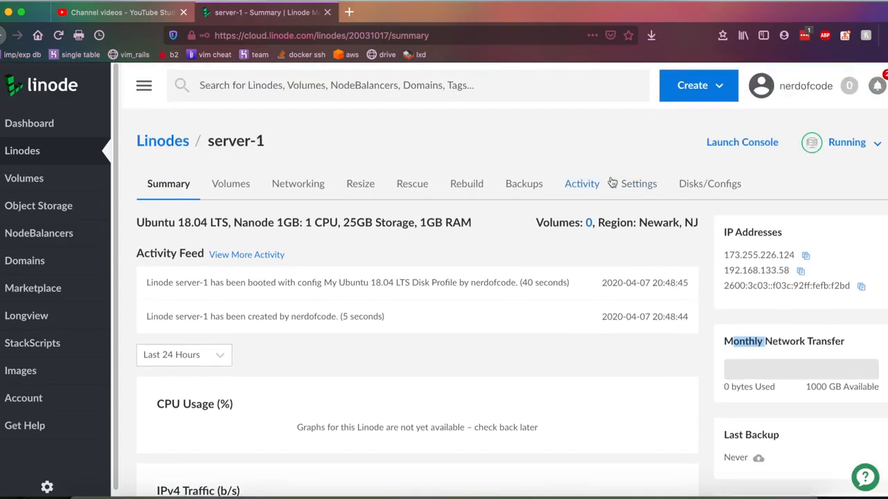
- Log in as root with the password in the Weblish console, getting Login incorrect
left_click(402, 298)
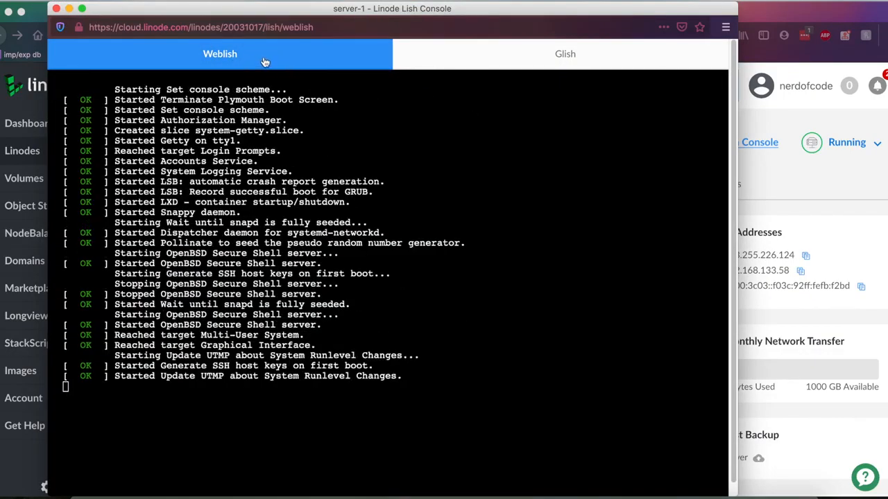
left_click(394, 273)
type("root")
key("Return")
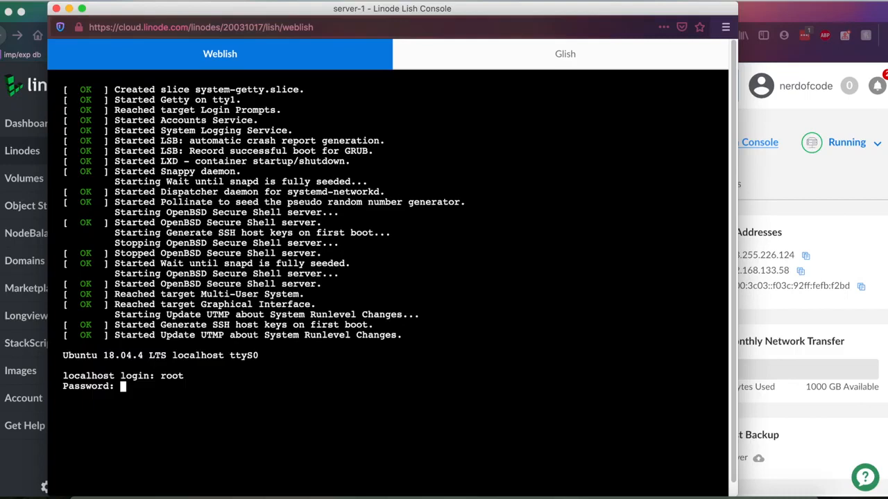
key("Return")
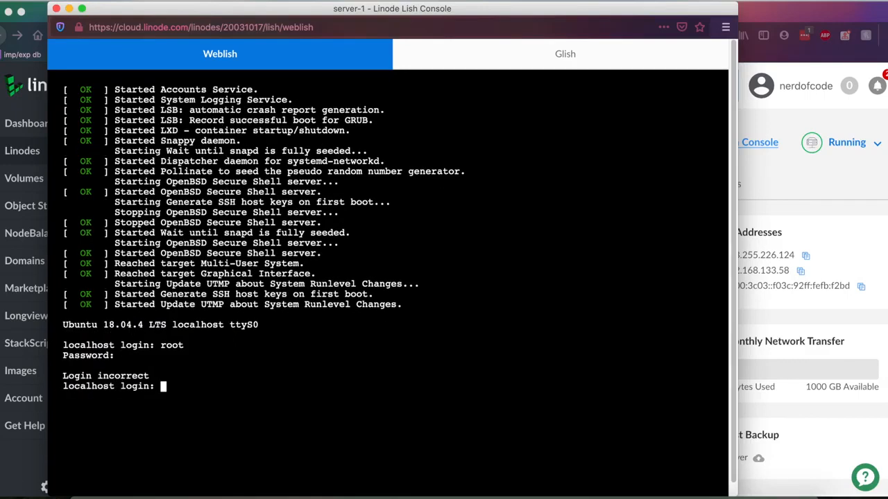
- Retry the console login as root with the password
type("root")
key("Return")
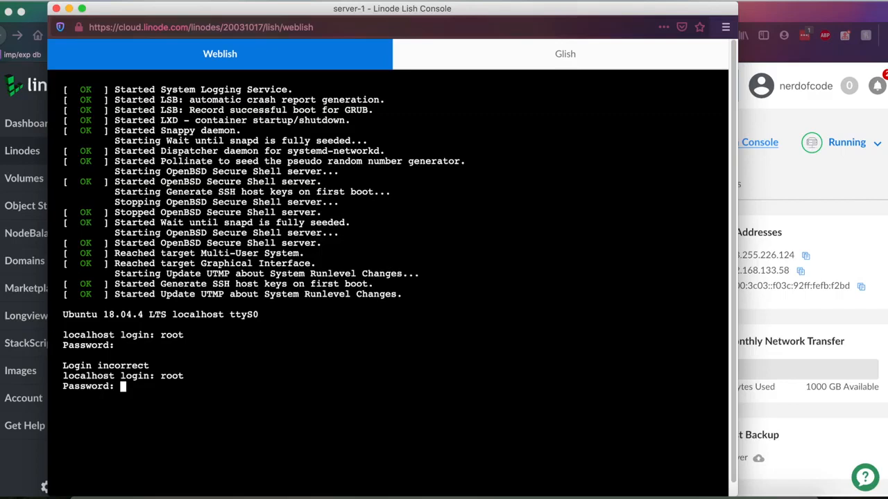
key("Return")
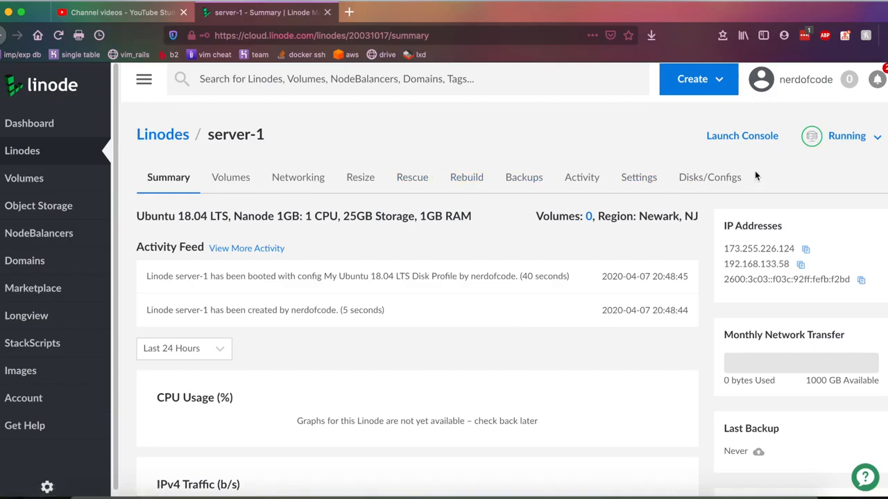
- Open server-1's Lish console and list the root directory with ls, clearing the screen in between
left_click(744, 136)
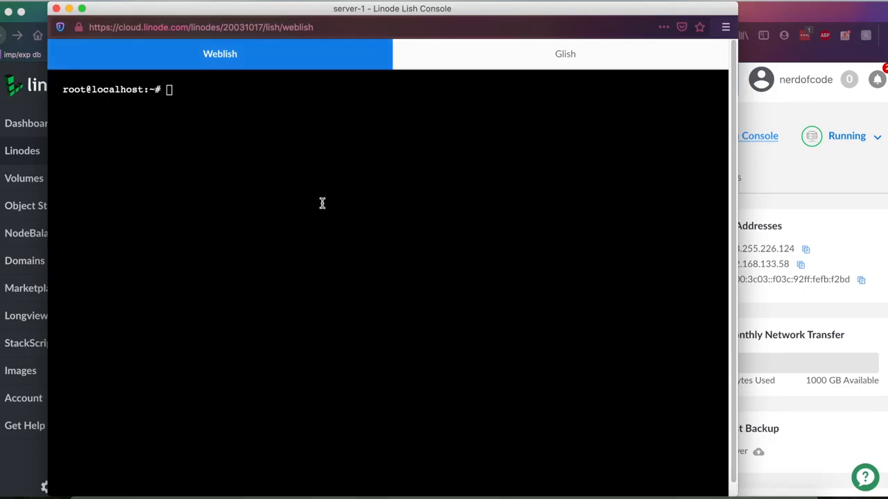
left_click(307, 200)
type("ls")
key("Return")
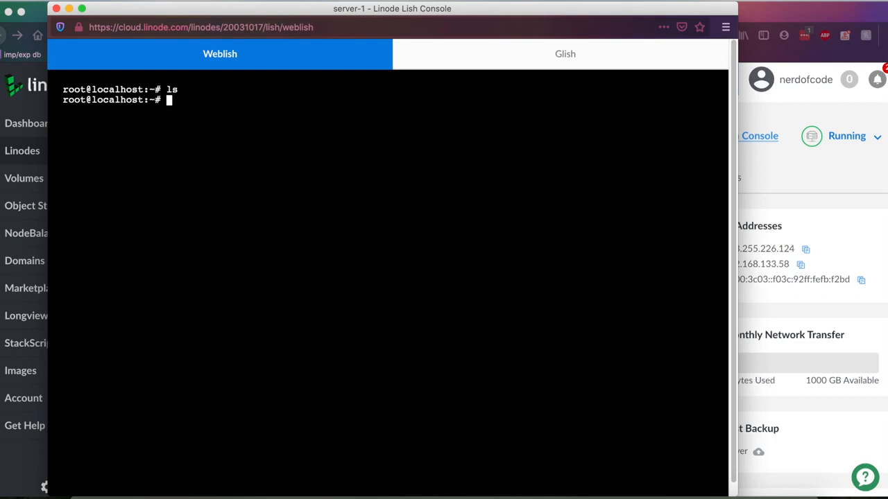
type("clear")
key("Return")
type("ls")
key("Return")
- Run echo $SHELL to confirm the shell is /bin/bash, then close the console window
type("echo $SHEL")
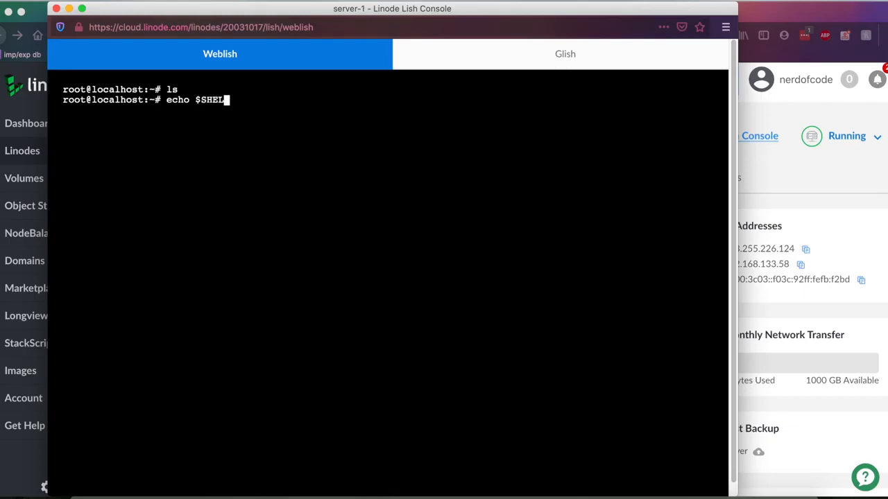
type("L")
key("Return")
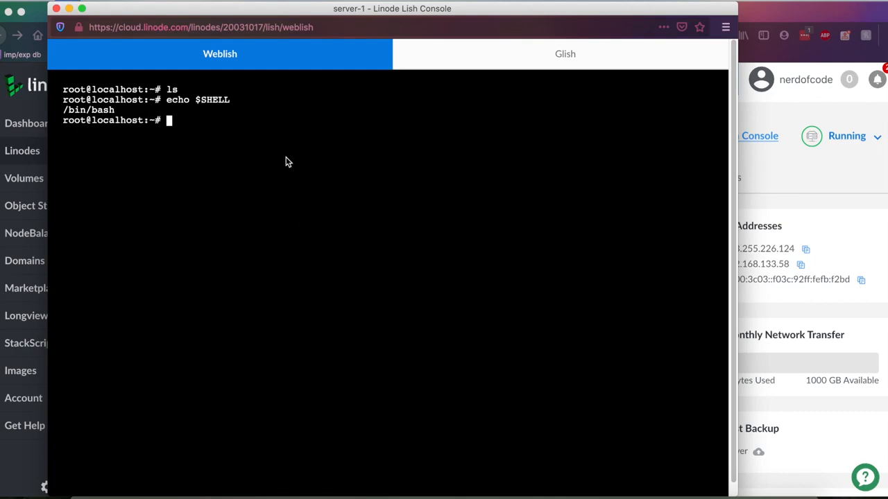
key("super+w")
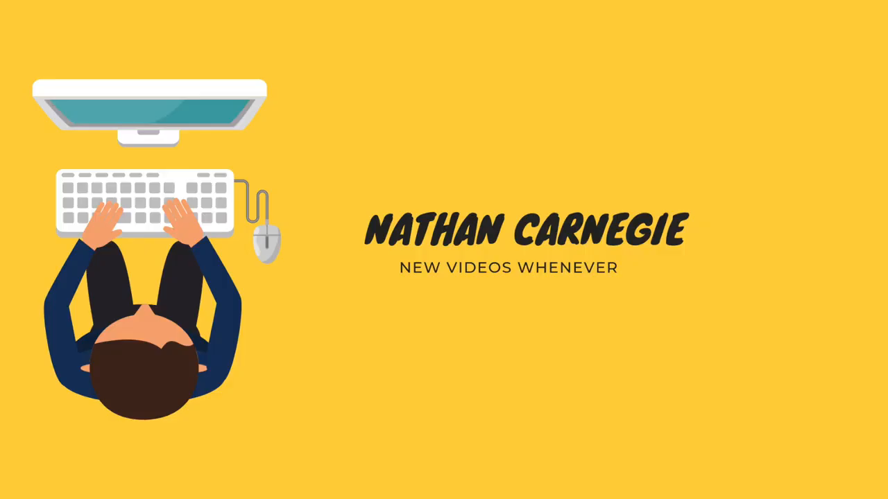